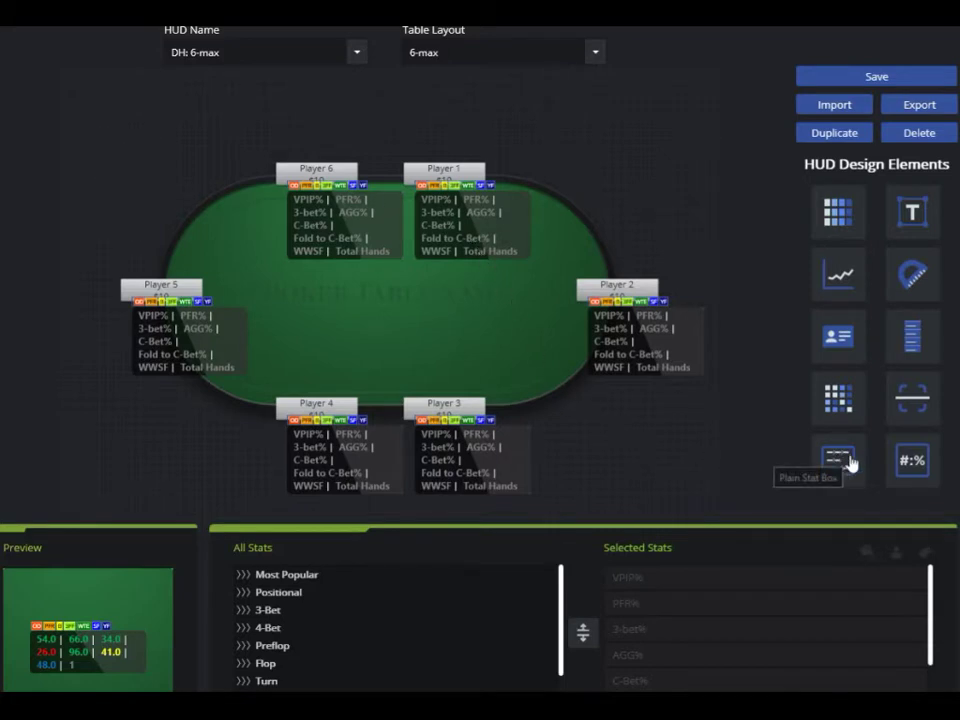
- Drag a Plain Stat Box from HUD Design Elements onto the DH: 6-max table layout
left_click_drag(840, 465, 502, 158)
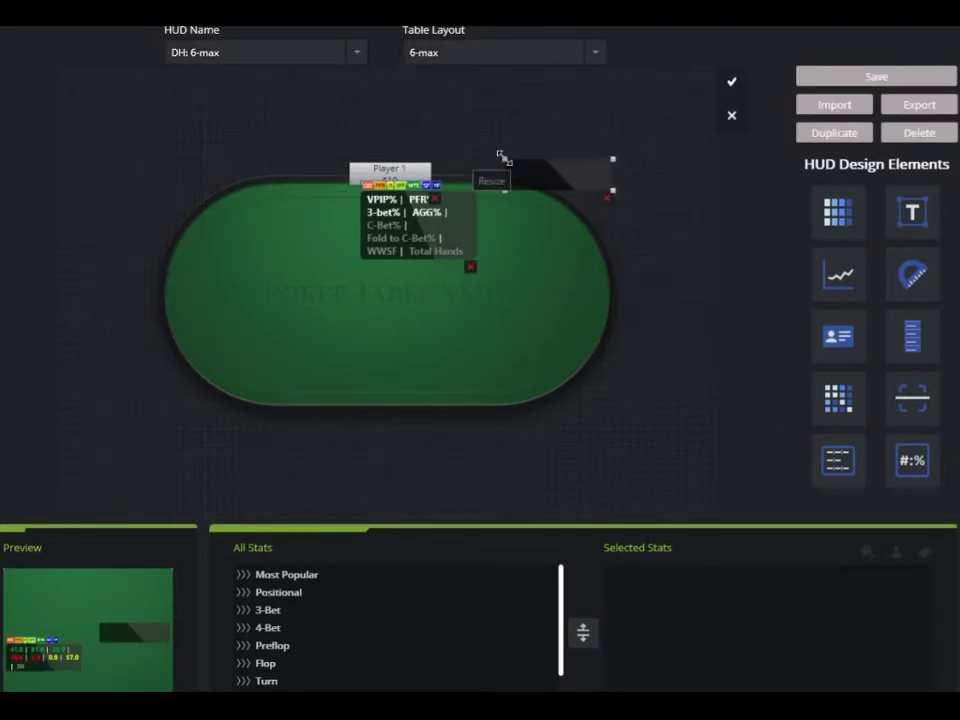
- Position the new stat box just above Player 1 and shrink it into a narrow column
left_click_drag(546, 186, 486, 163)
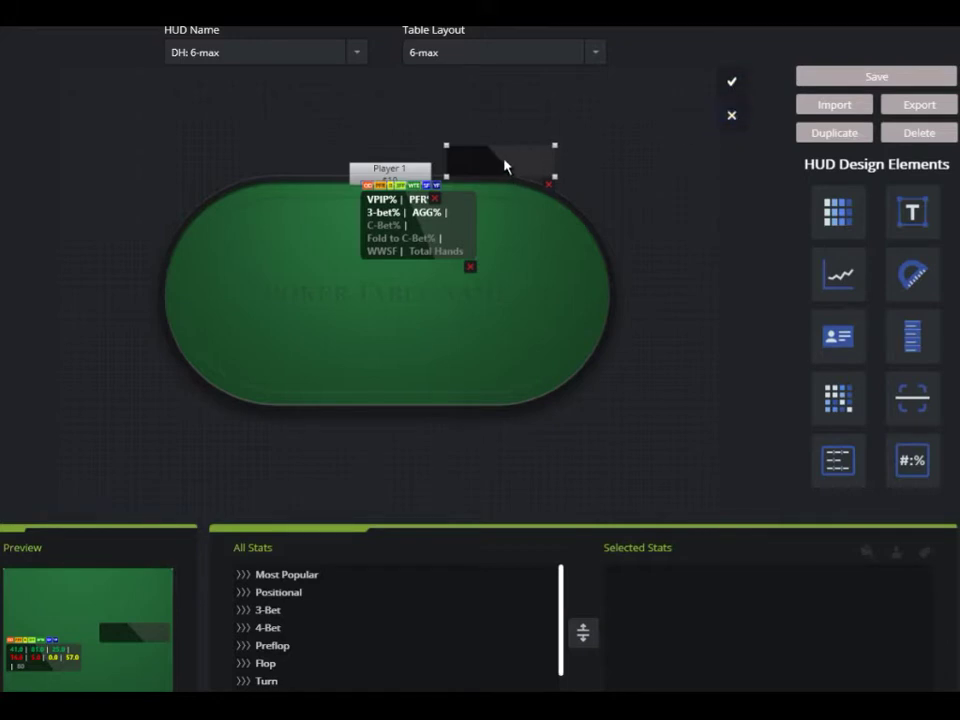
left_click_drag(506, 163, 493, 144)
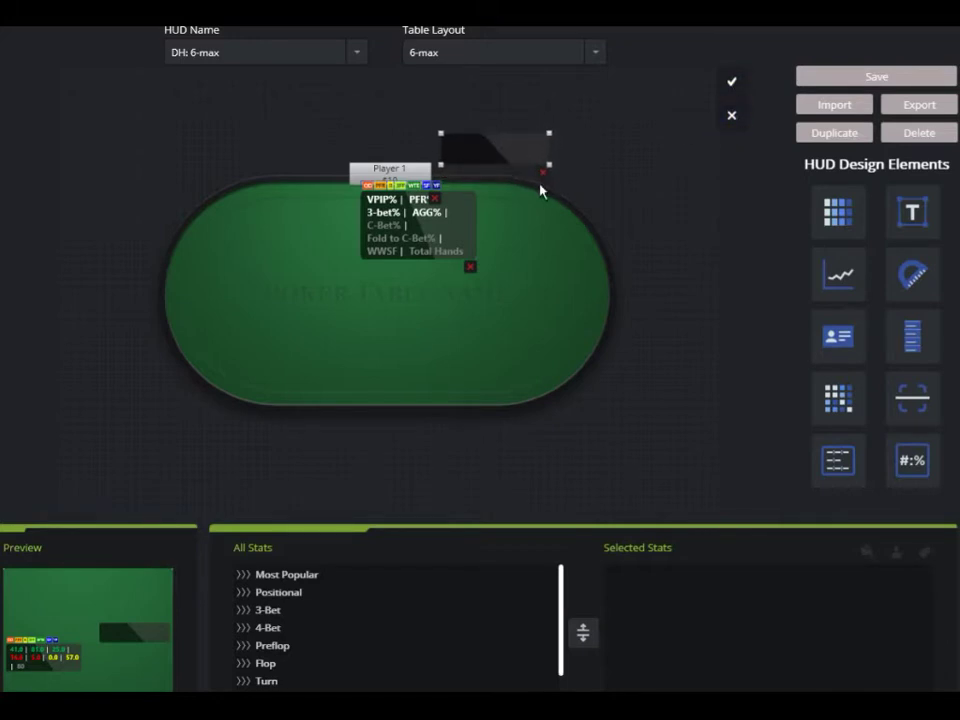
left_click_drag(546, 163, 469, 159)
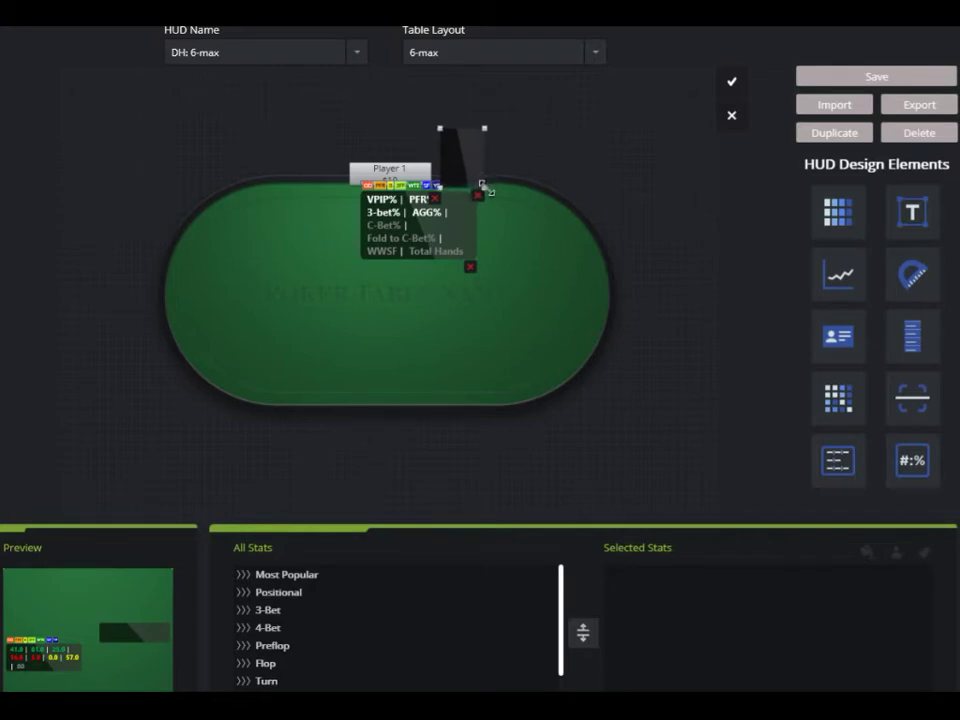
left_click_drag(466, 170, 474, 159)
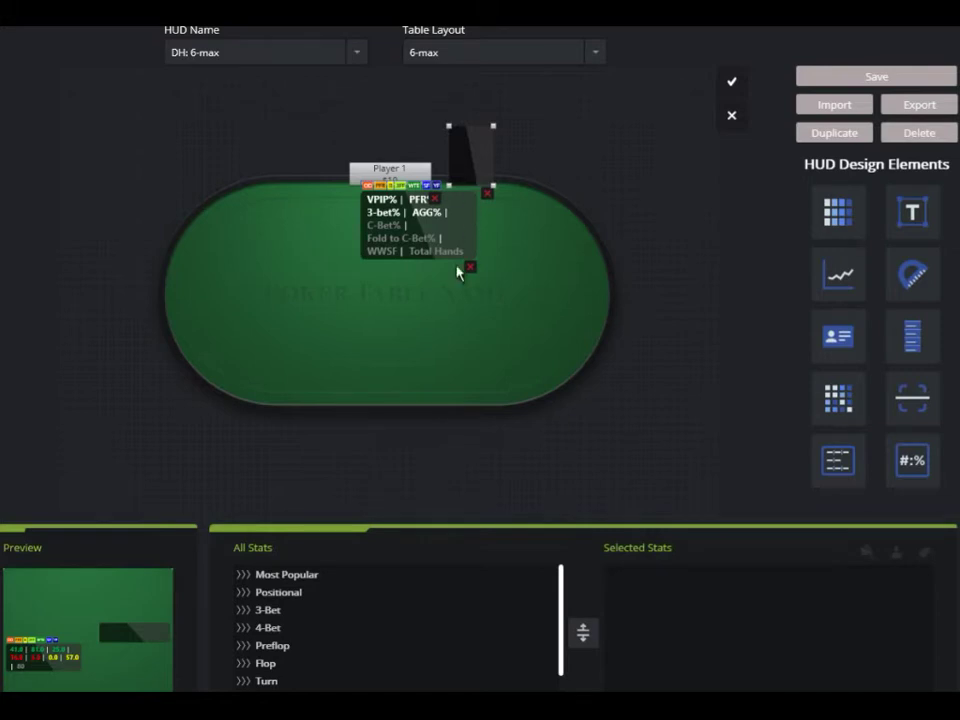
left_click(244, 579)
- Add 3-bet%, 4-bet% and AF from Most Popular to the new stat box
left_click_drag(318, 599, 700, 602)
left_click_drag(369, 606, 730, 615)
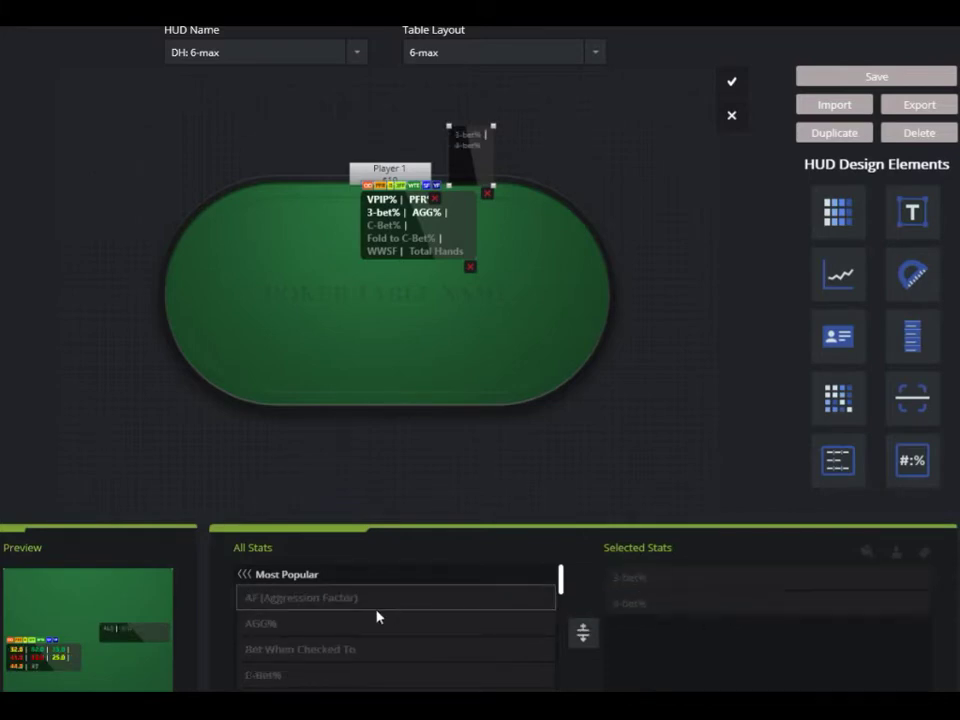
left_click_drag(360, 610, 720, 651)
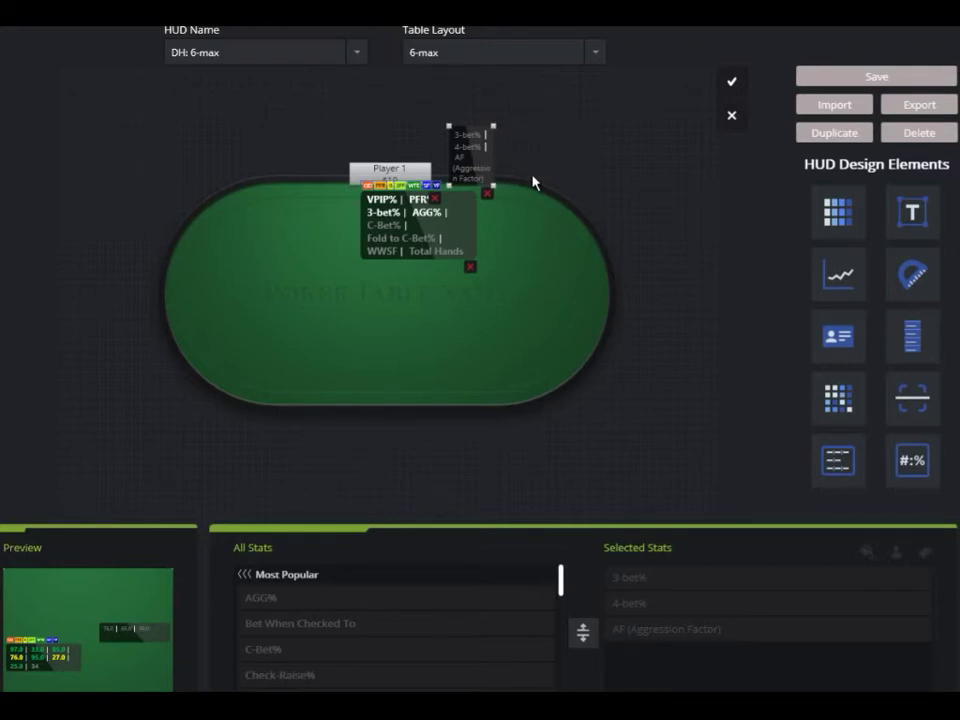
left_click(244, 574)
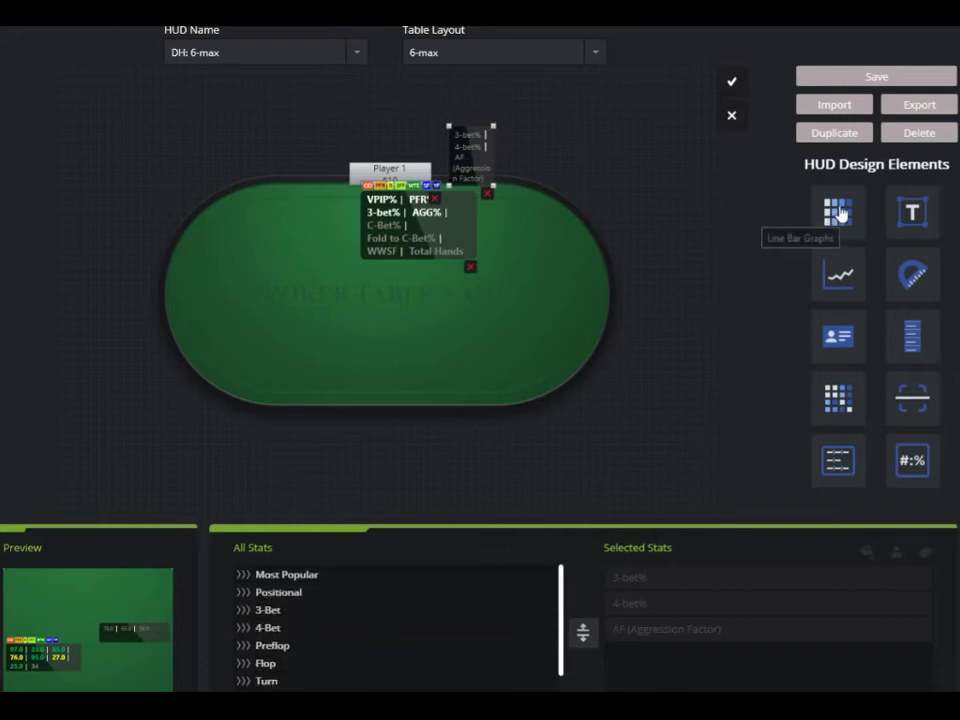
- Attach a Line Bar Graph popup to the 4-bet% stat and place it above the box
left_click_drag(838, 213, 474, 154)
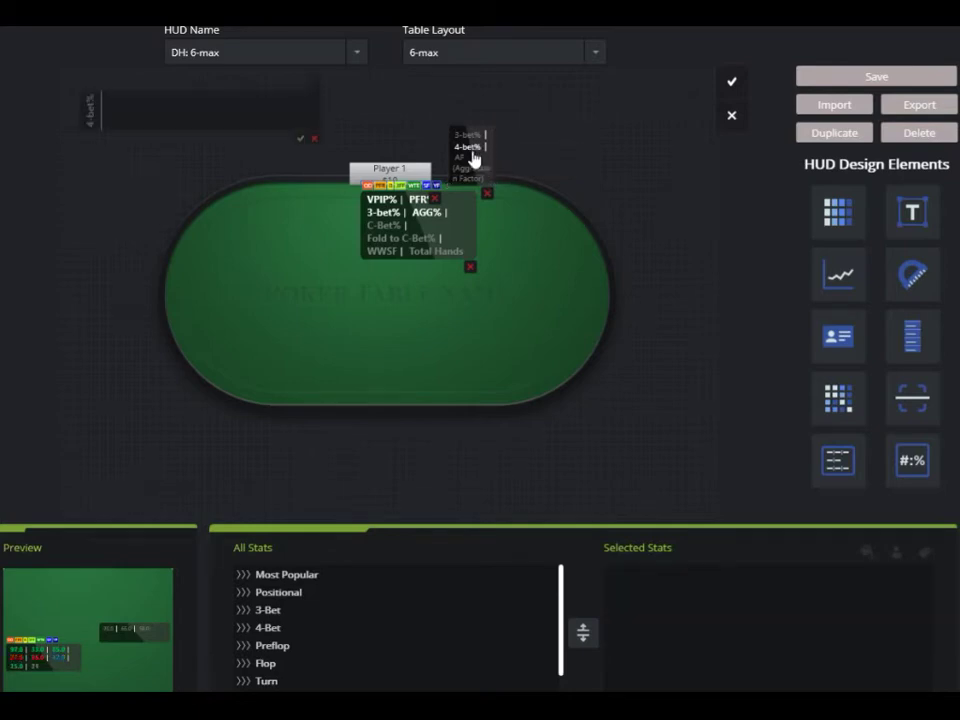
left_click_drag(245, 108, 608, 94)
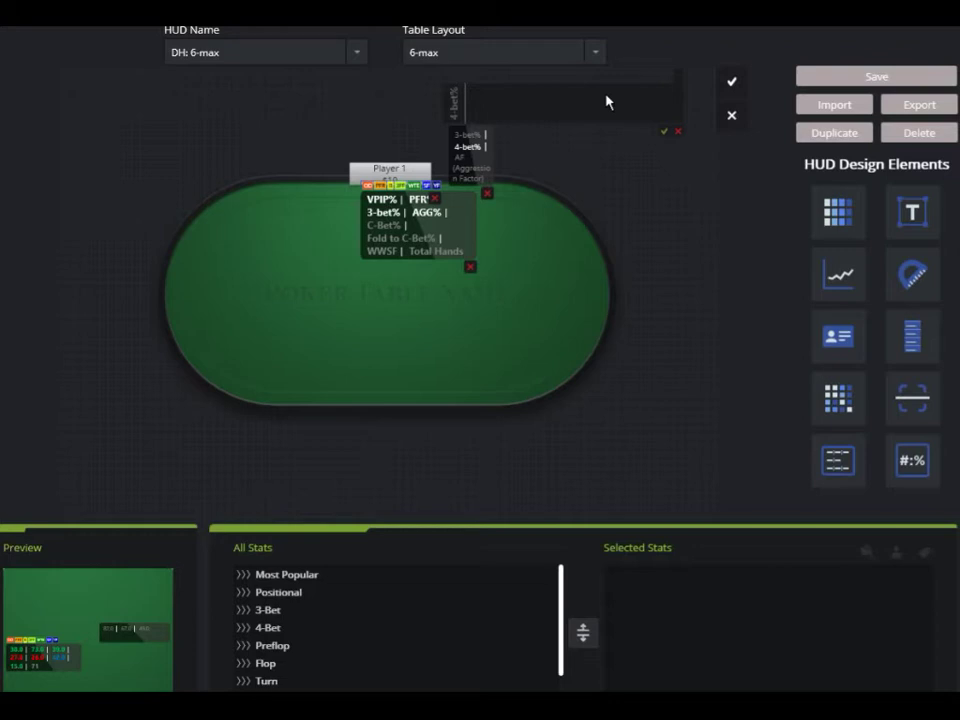
left_click_drag(472, 162, 443, 238)
left_click(245, 628)
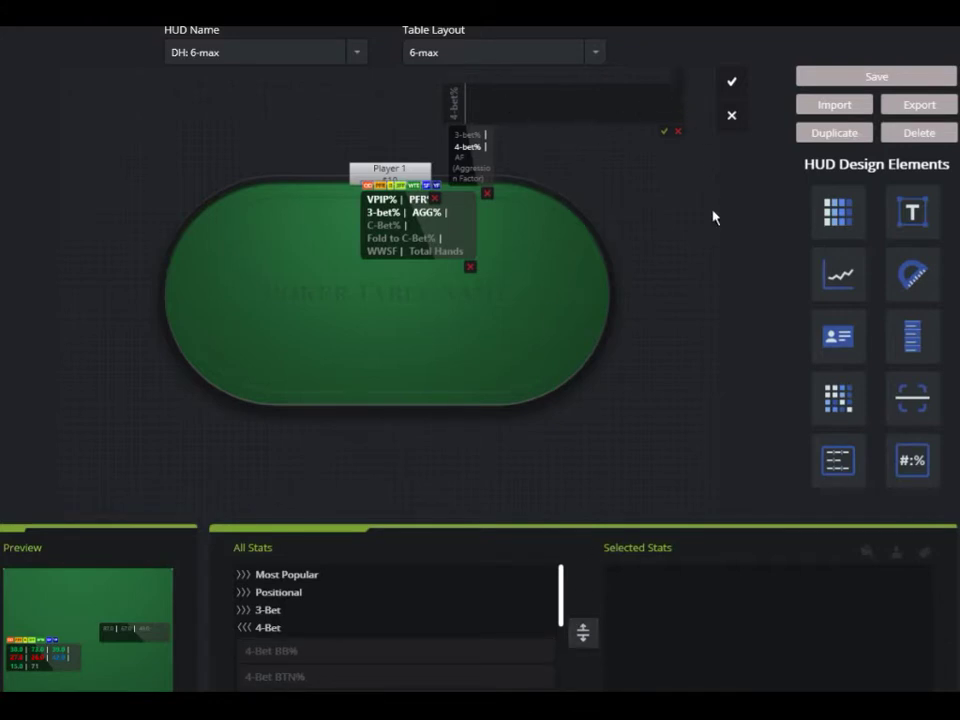
- Title the popup '4-bet by position' and add 4-Bet BB%, BTN%, CO%, MP% and SB% bars
type("4-bet by position")
left_click_drag(385, 656, 748, 615)
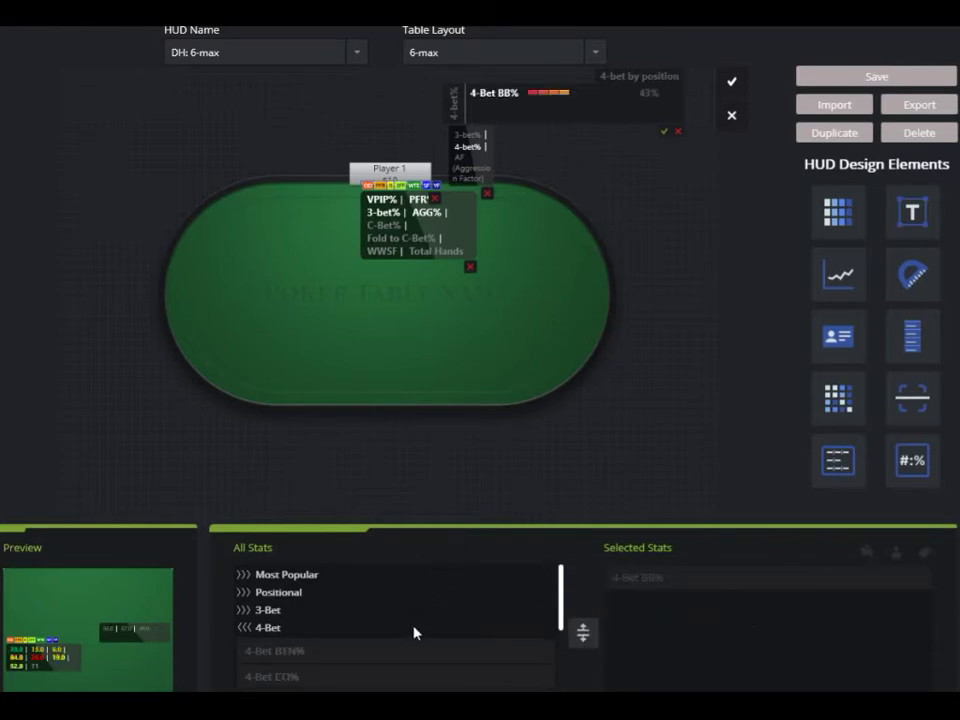
left_click_drag(414, 656, 762, 638)
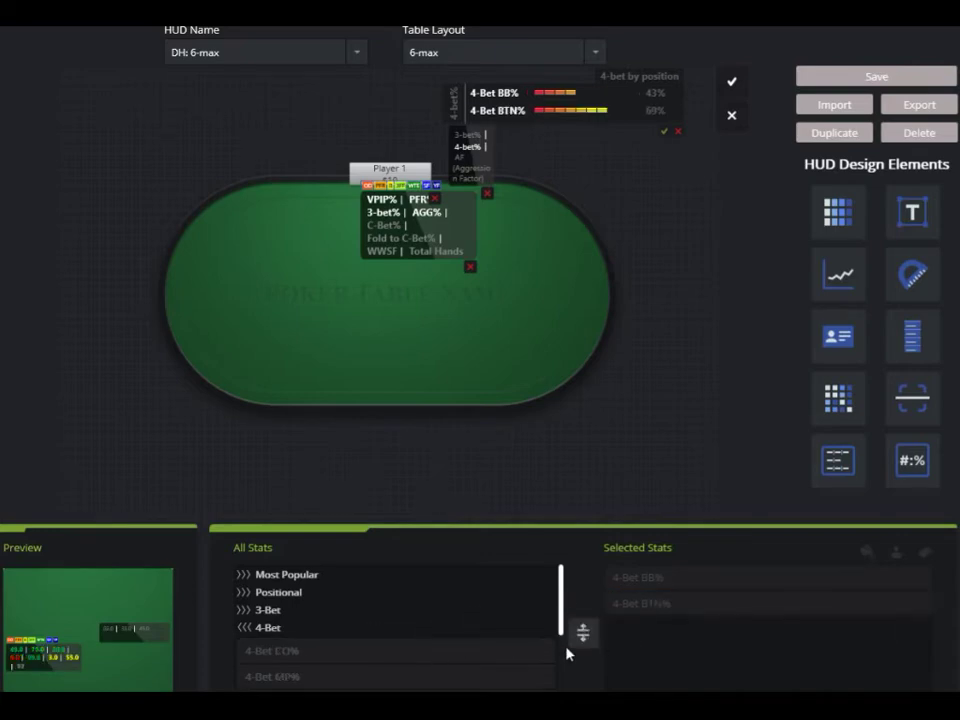
left_click_drag(439, 654, 807, 661)
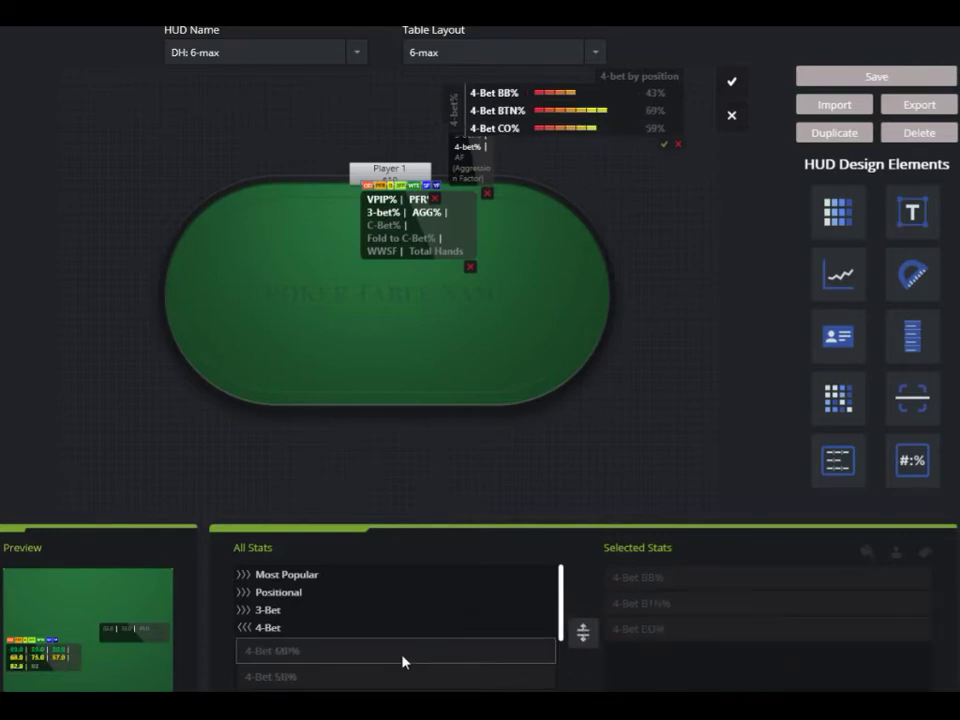
left_click_drag(381, 660, 763, 671)
left_click_drag(437, 656, 786, 688)
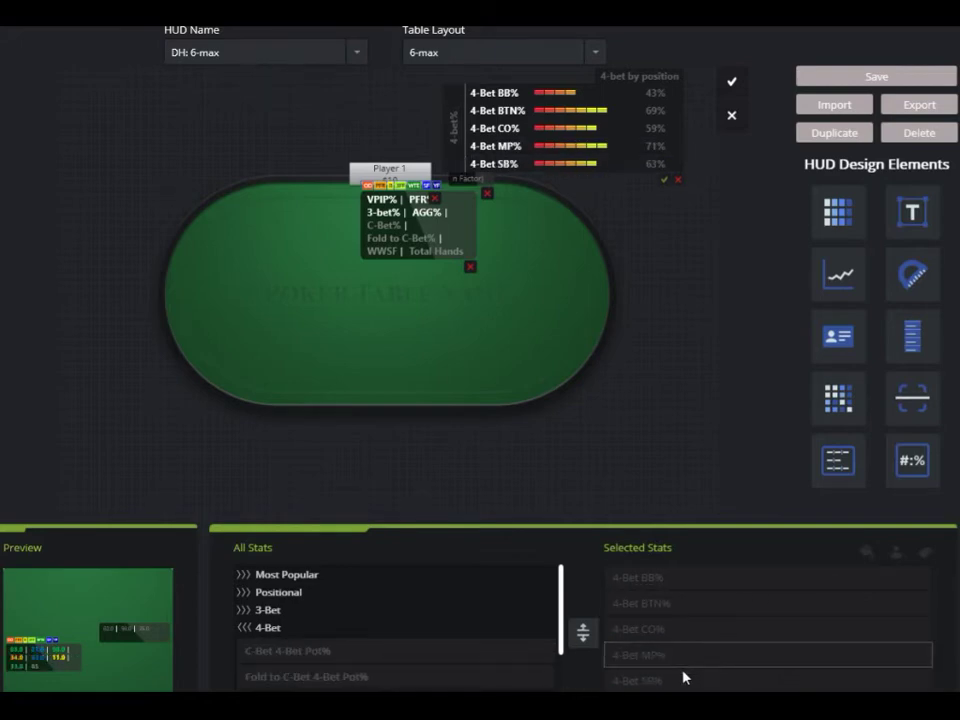
- Move 4-Bet SB% to the top, remove 4-Bet MP%, and confirm the graph
left_click_drag(679, 686, 683, 588)
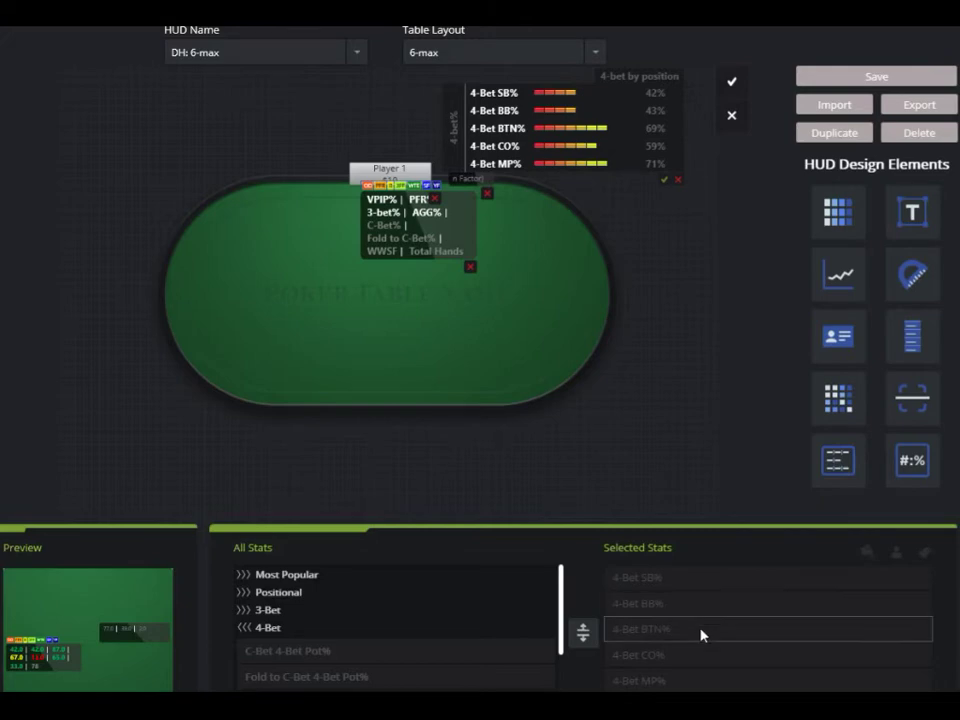
left_click_drag(681, 681, 347, 643)
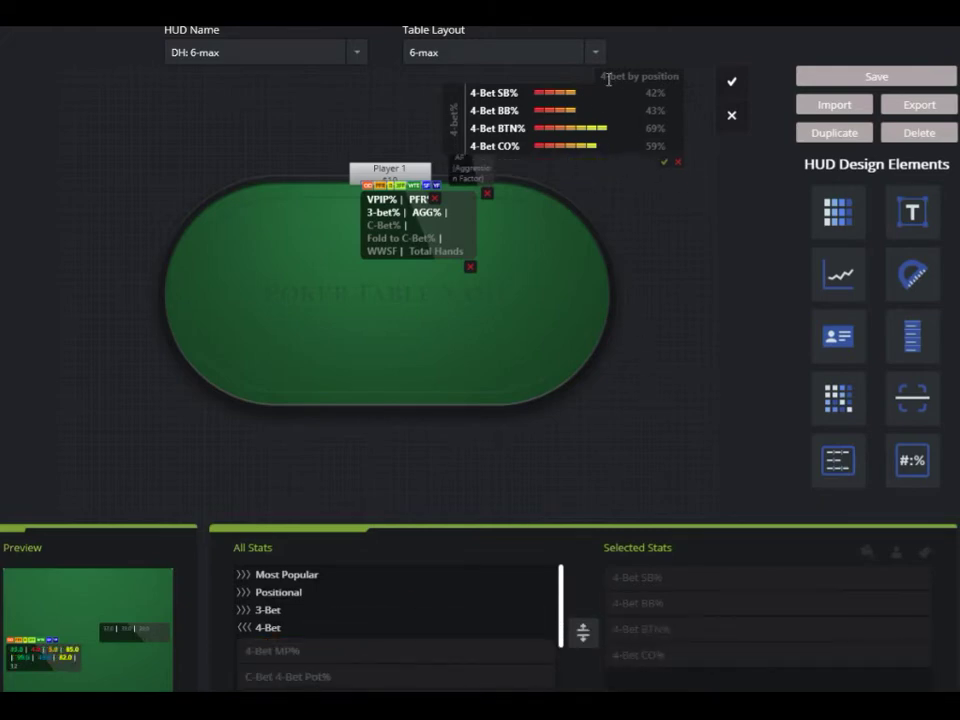
left_click(663, 163)
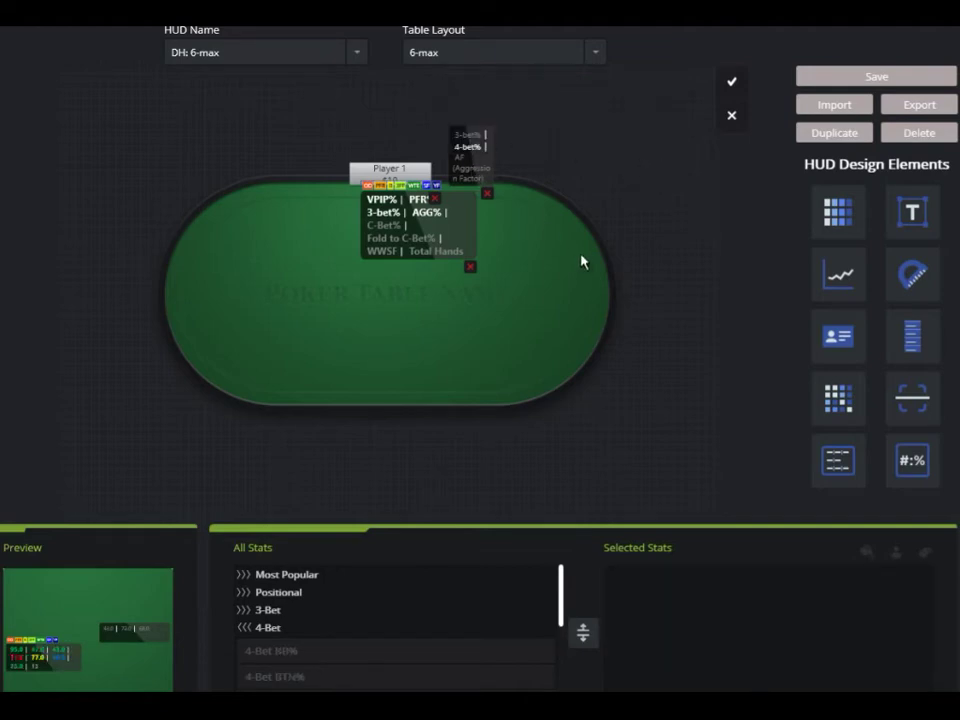
- Reopen the '4-bet by position' graph, add 4-Bet MP% back as a bar, and confirm
left_click_drag(424, 213, 400, 218)
left_click_drag(468, 147, 480, 158)
left_click(472, 148)
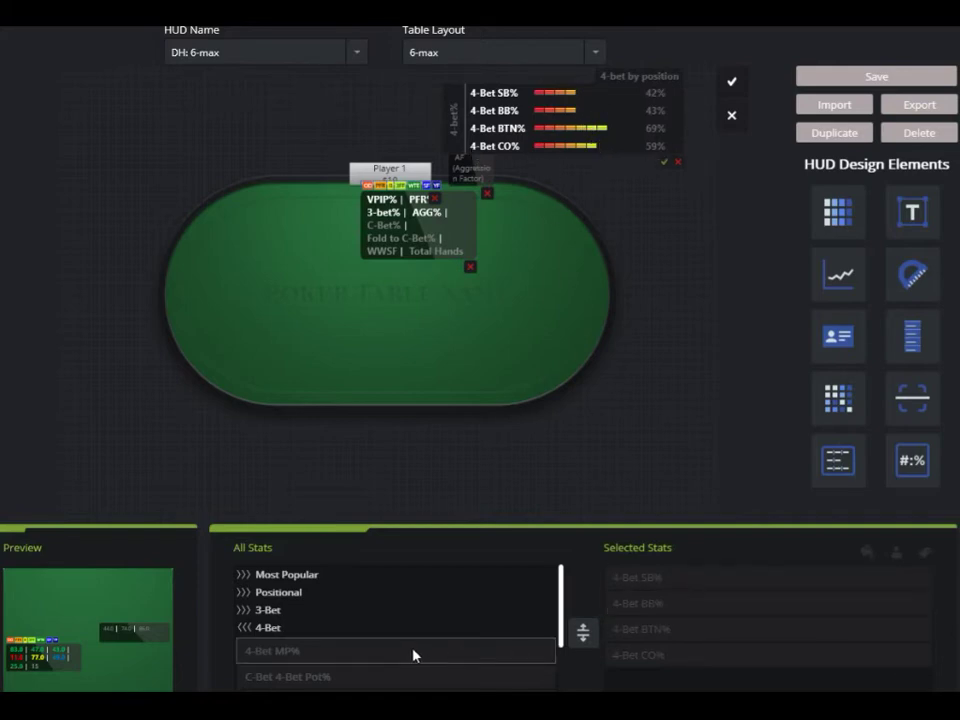
left_click_drag(414, 654, 760, 680)
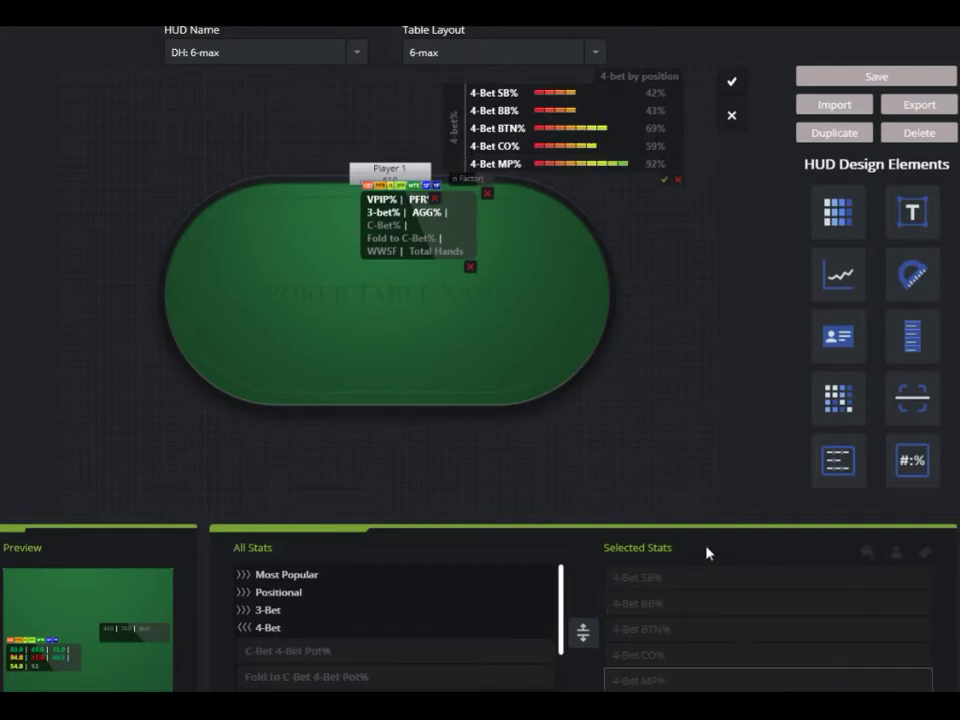
left_click(663, 181)
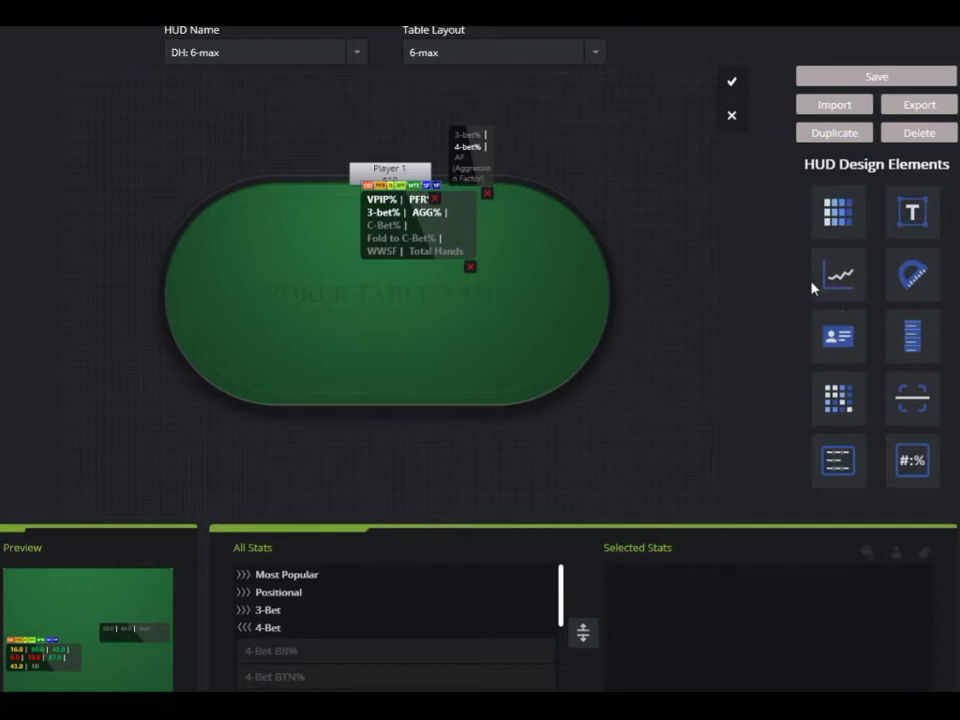
left_click_drag(830, 272, 467, 182)
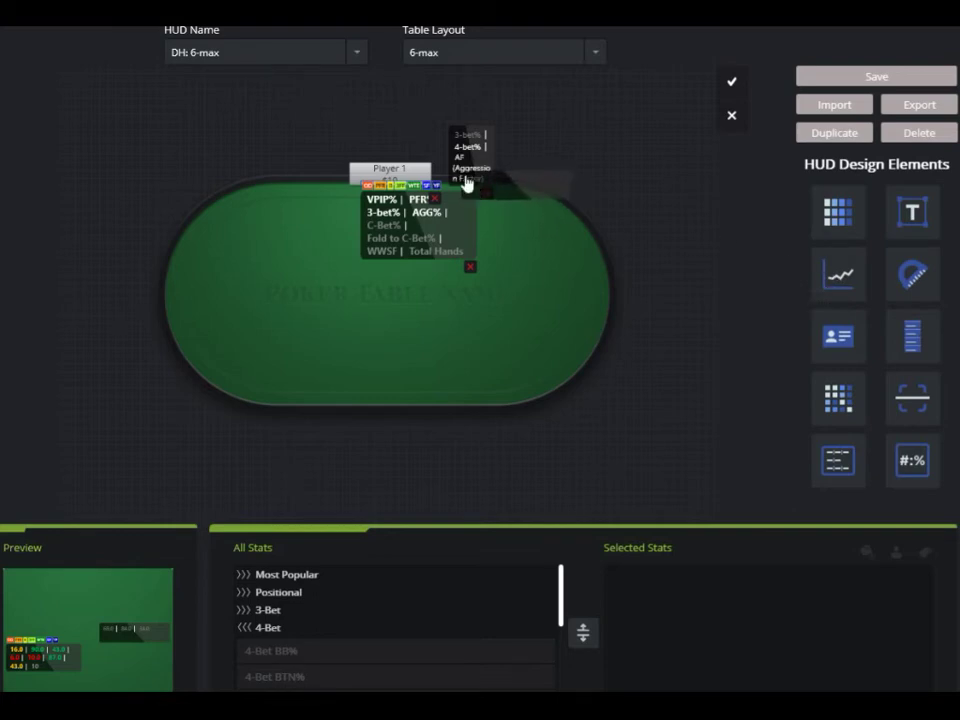
left_click_drag(164, 117, 236, 112)
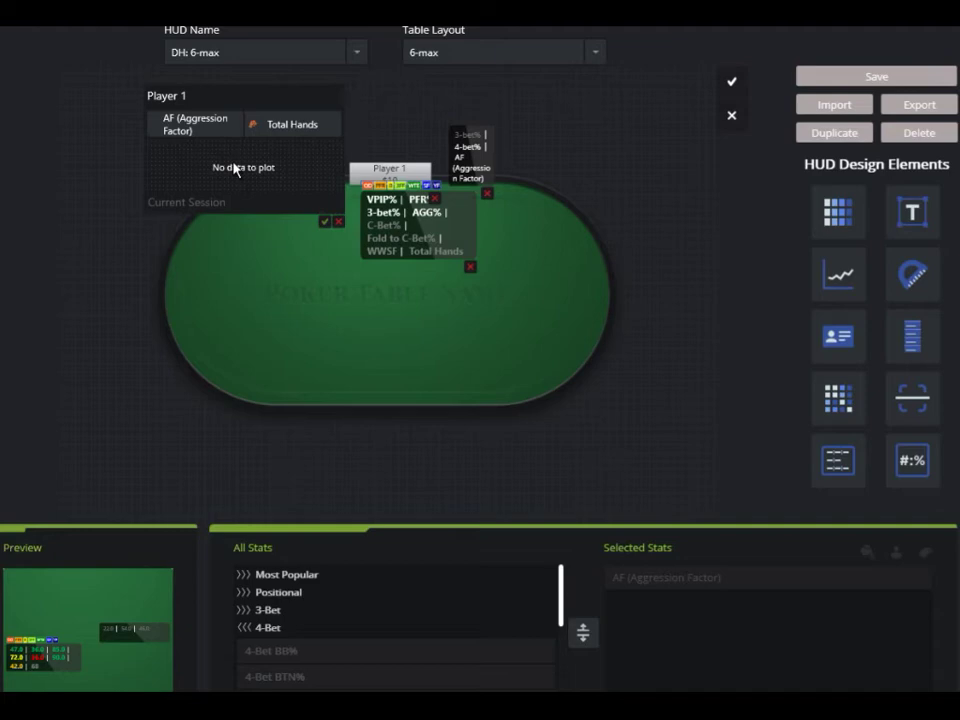
left_click(325, 233)
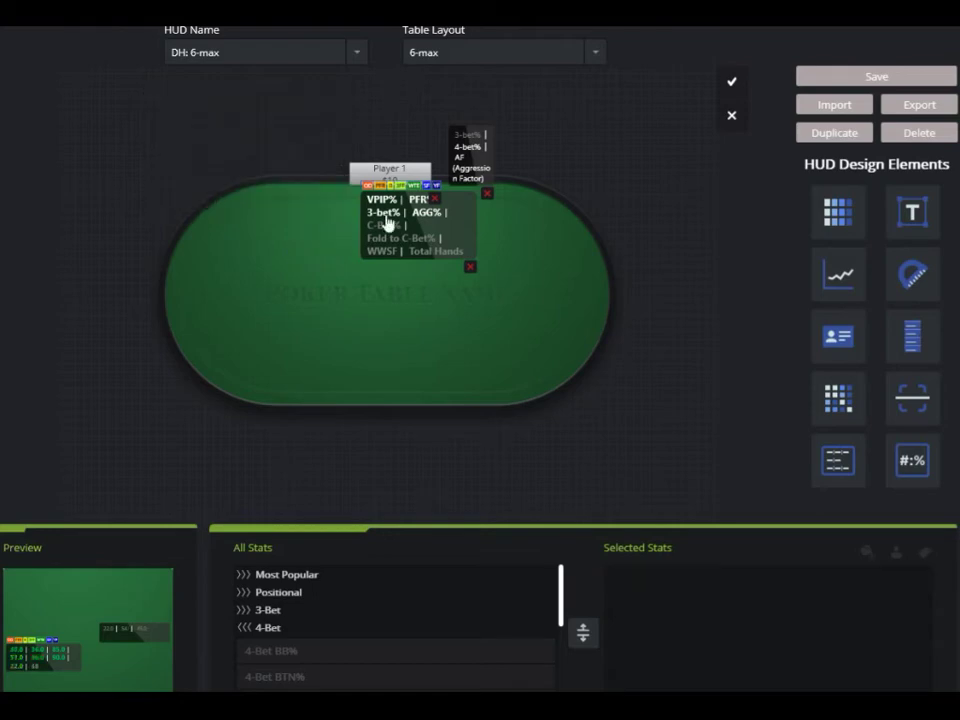
left_click(473, 182)
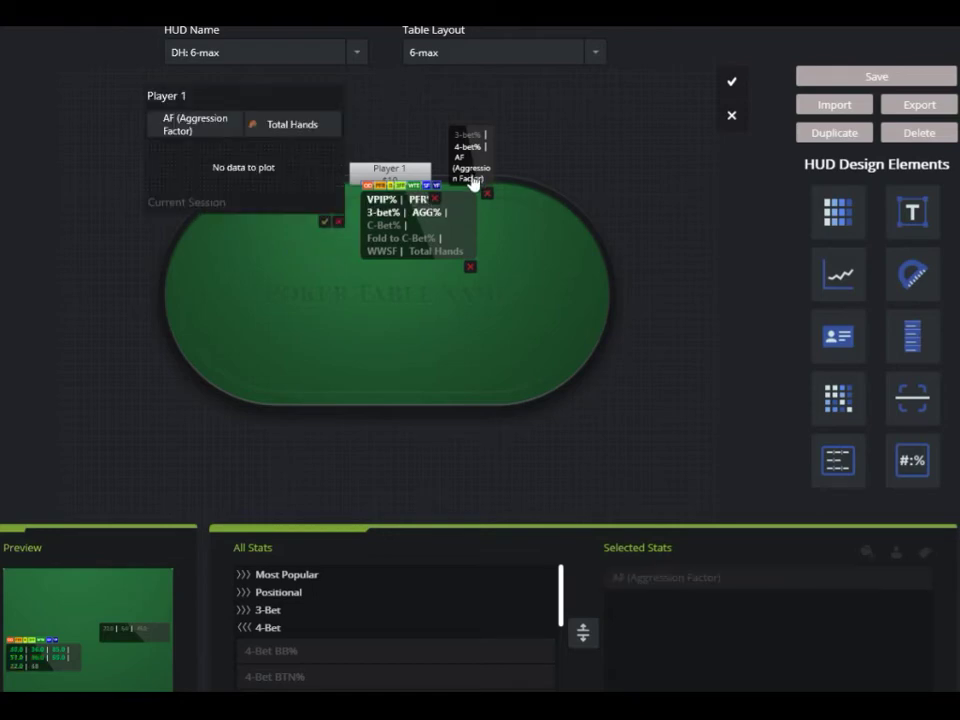
left_click(339, 224)
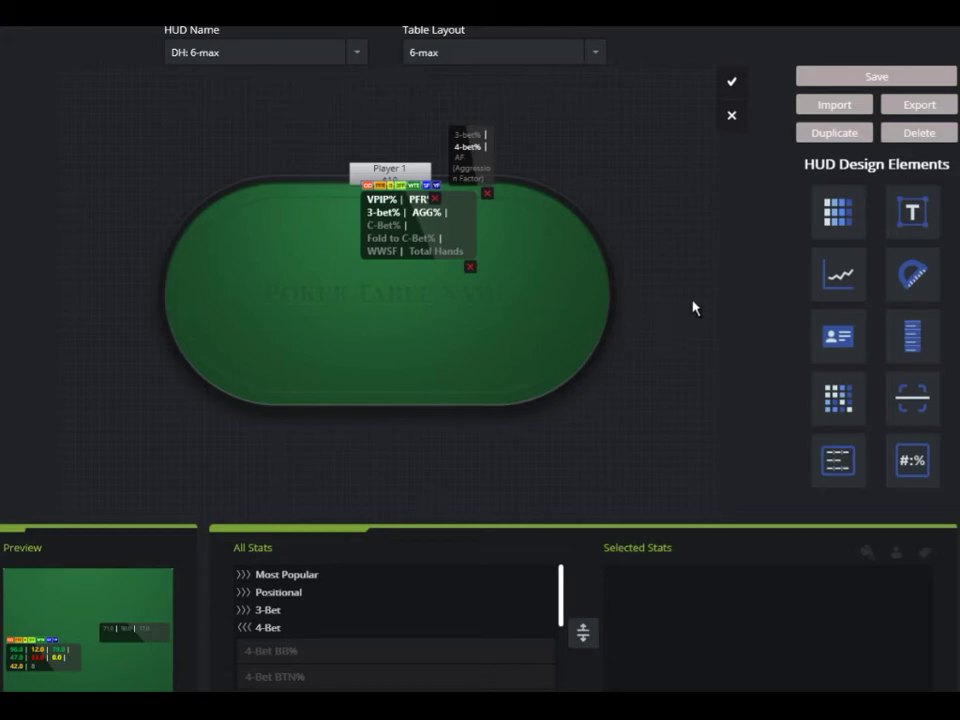
- Place a tilt gauge and profile icon beside Player 1; add, then delete, a HERO label
left_click_drag(914, 272, 438, 165)
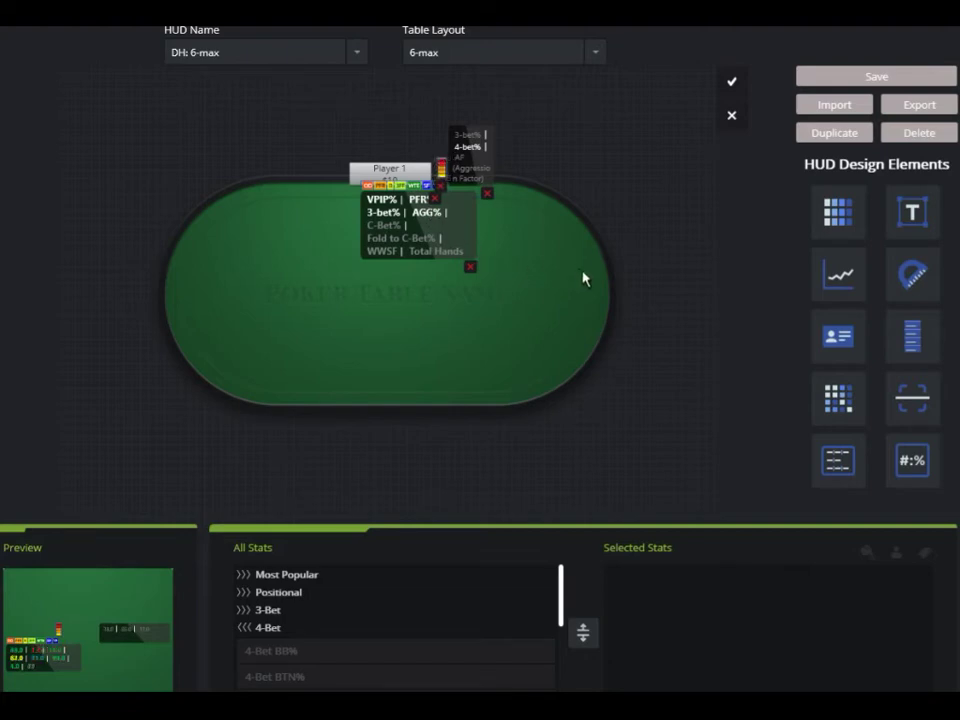
left_click_drag(838, 336, 325, 163)
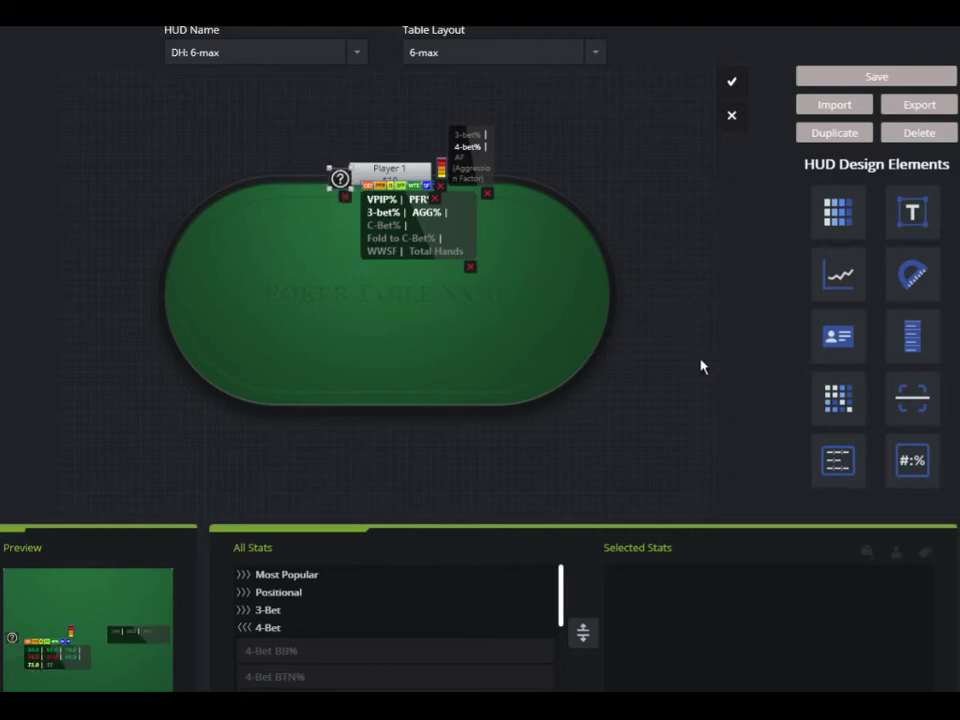
left_click_drag(913, 215, 452, 108)
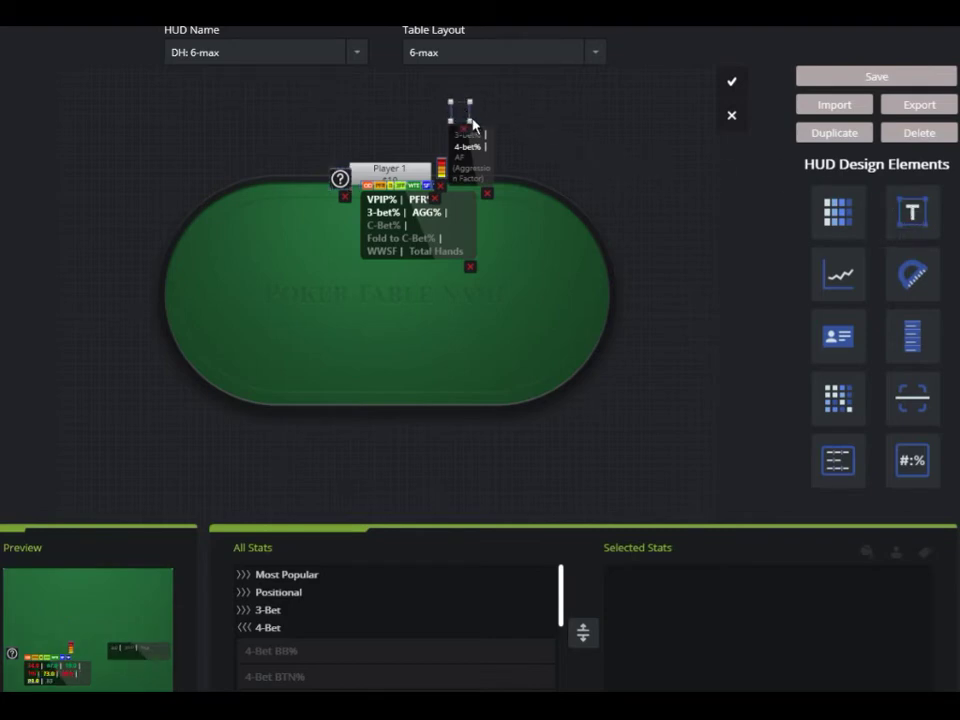
left_click_drag(471, 120, 546, 123)
left_click(498, 112)
type("HERO")
left_click(478, 111)
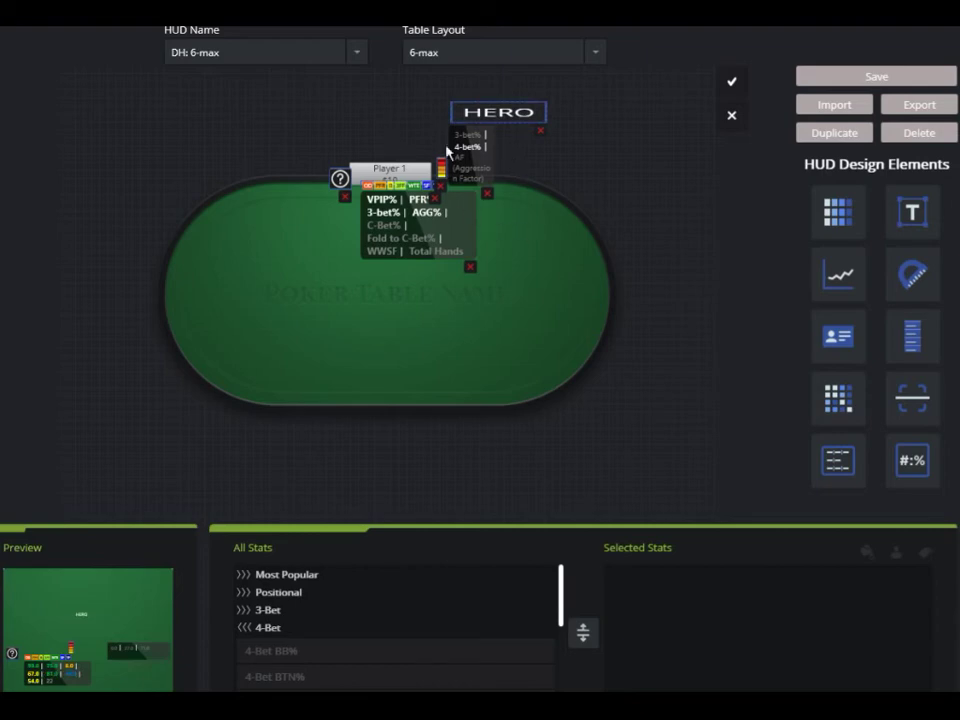
left_click(541, 131)
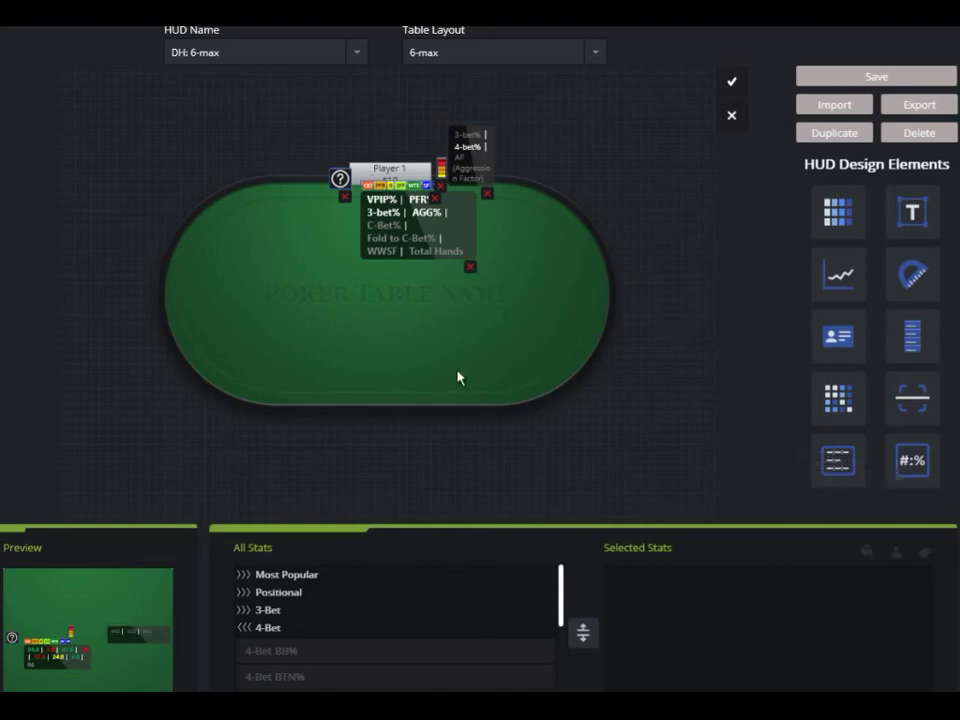
left_click(466, 152)
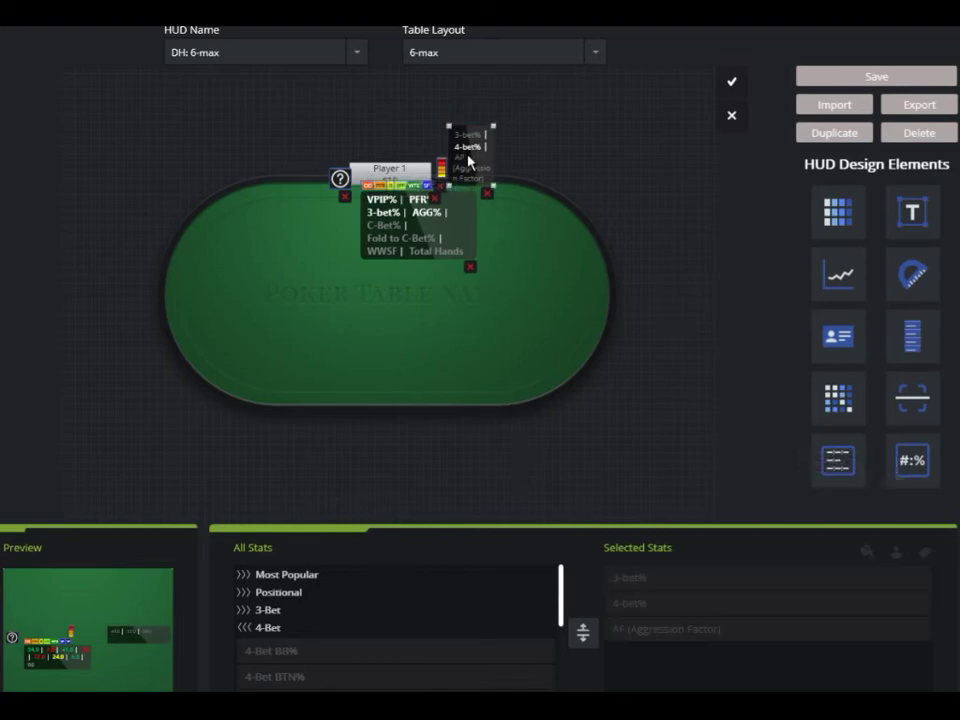
left_click(868, 553)
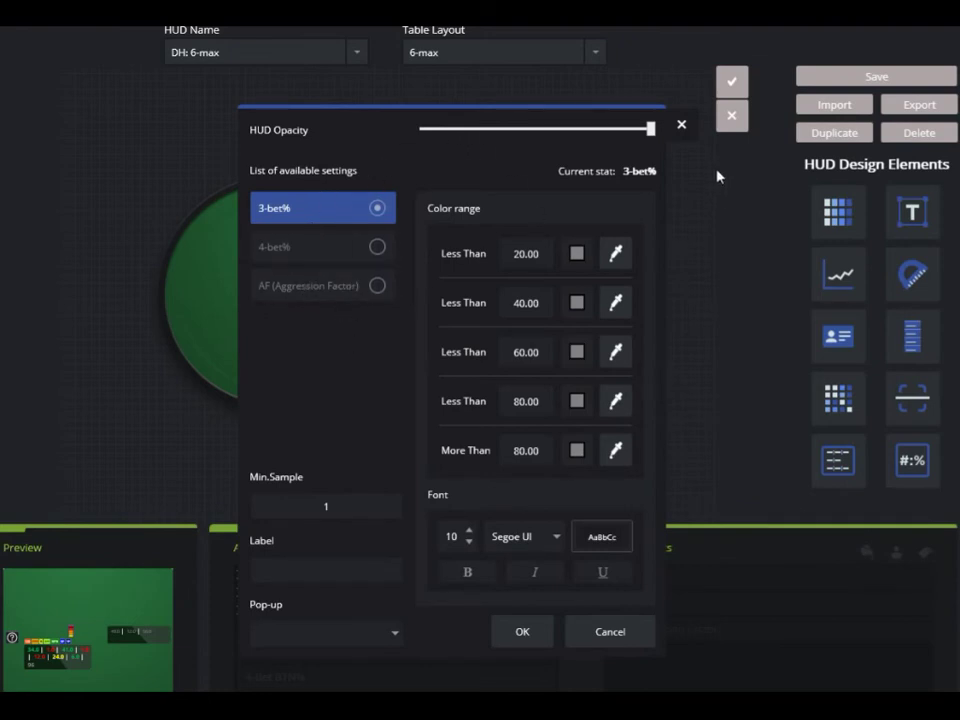
left_click(682, 126)
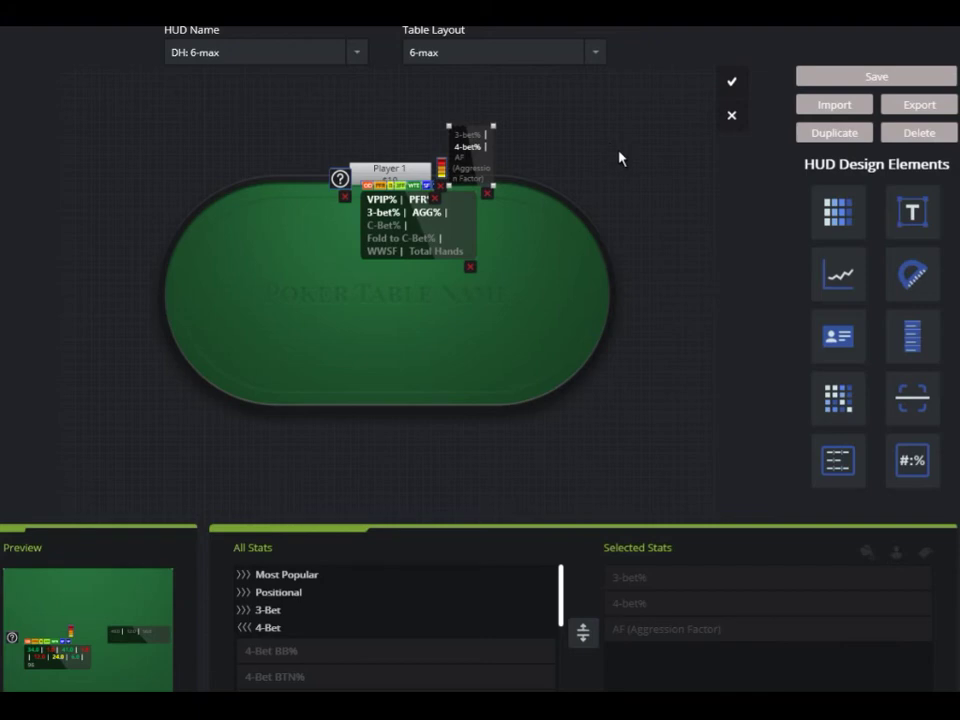
- Drop a new stat box above-left of Player 1 and make it narrower
left_click_drag(845, 470, 262, 133)
left_click(262, 133)
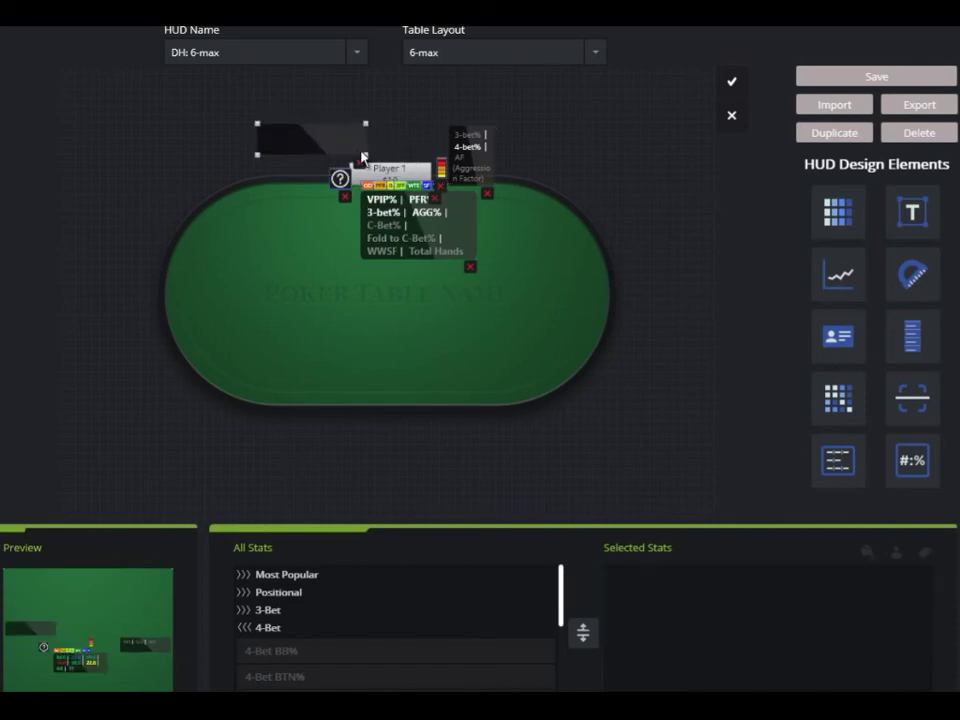
left_click_drag(363, 152, 322, 130)
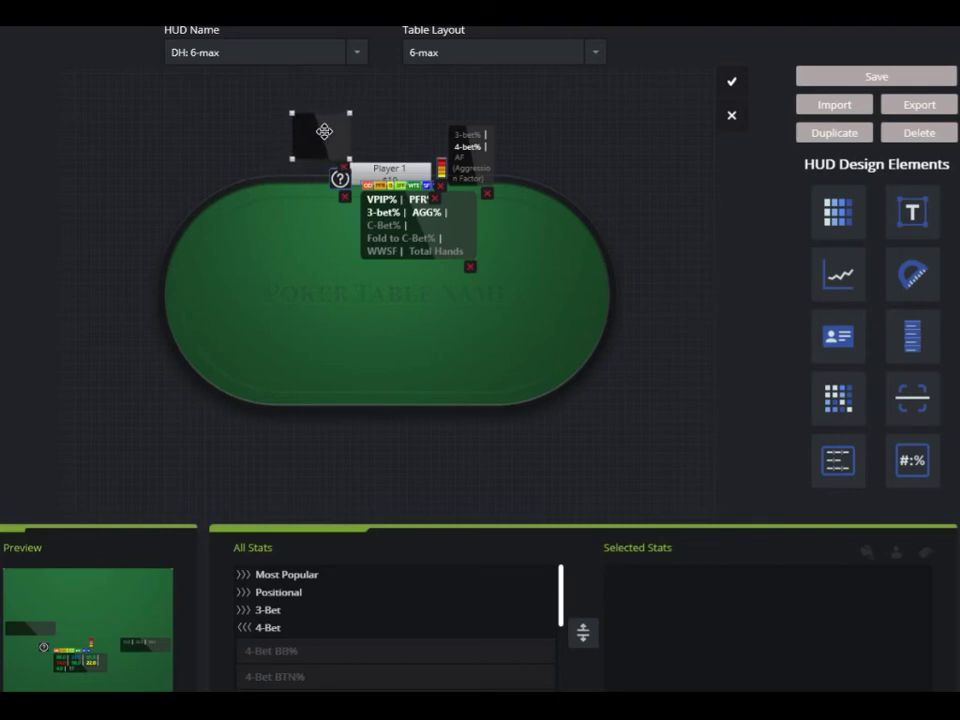
- Fill the box with BBs and M-Ratio from Tournament, then apply the design to every seat
left_click(240, 629)
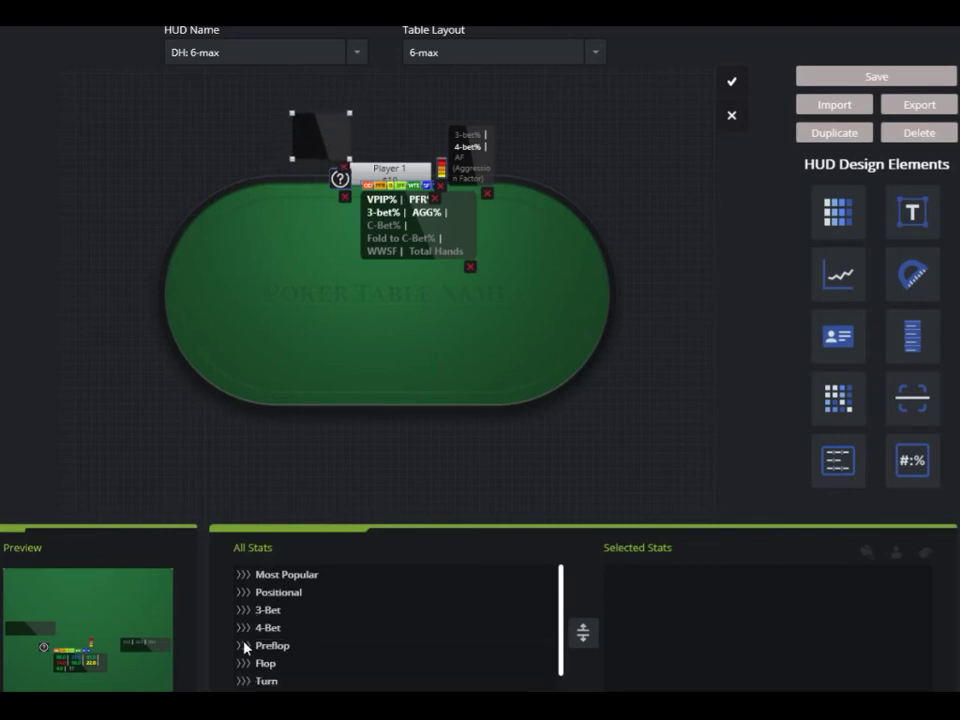
scroll(246, 648, "down", 2)
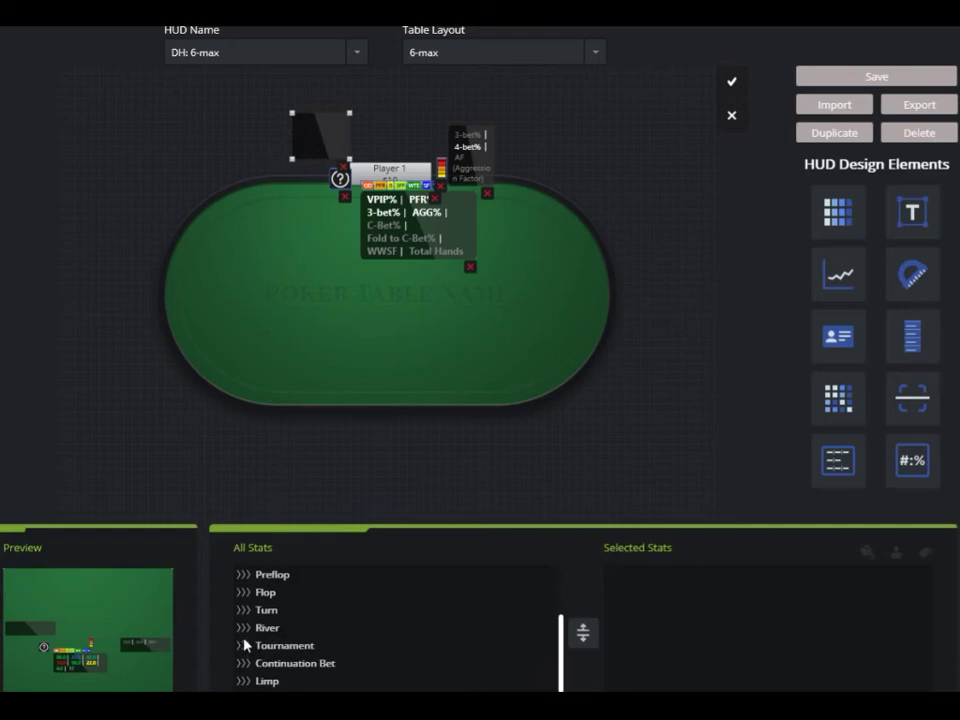
left_click(245, 645)
left_click_drag(305, 634, 724, 608)
left_click_drag(381, 645, 761, 626)
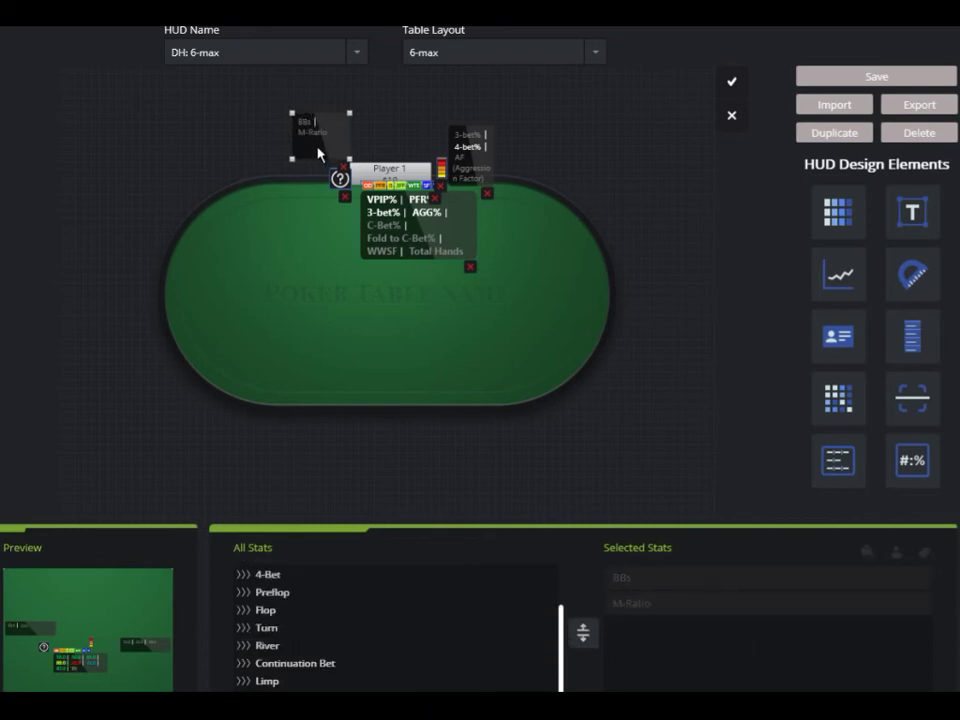
left_click_drag(313, 141, 559, 390)
left_click(735, 87)
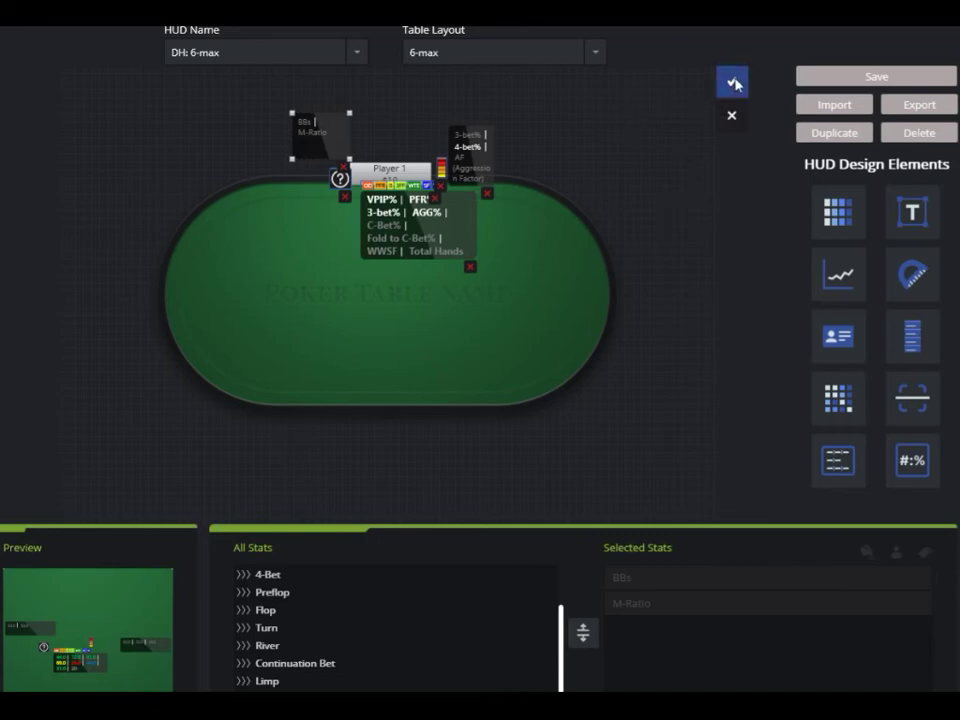
left_click(735, 84)
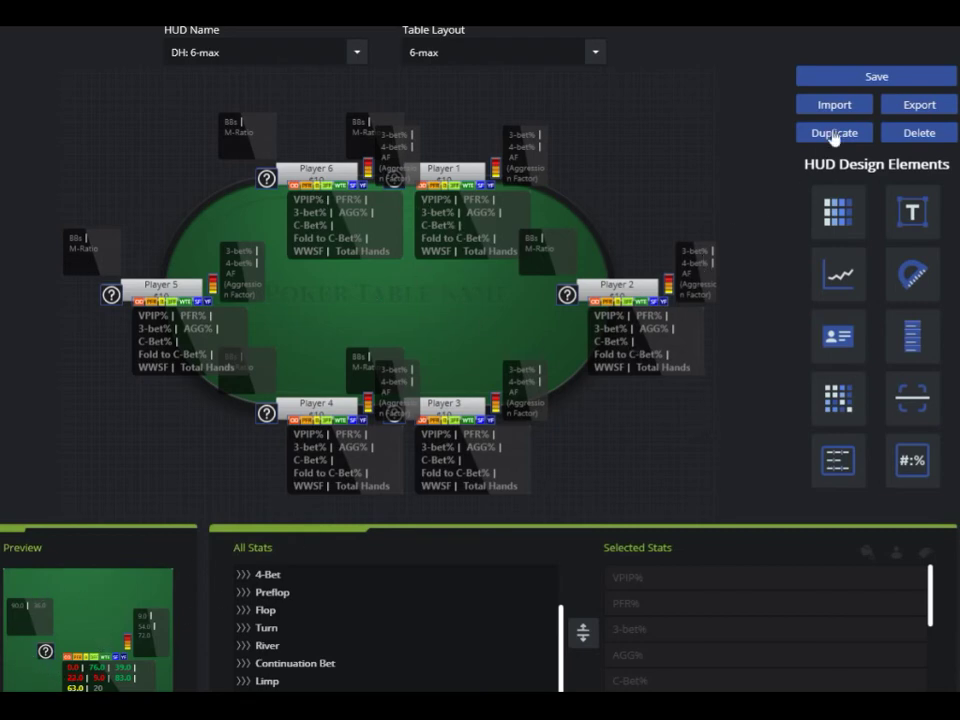
- Save the HUD layout under the name 'DH: 6-max Test4'
left_click(846, 77)
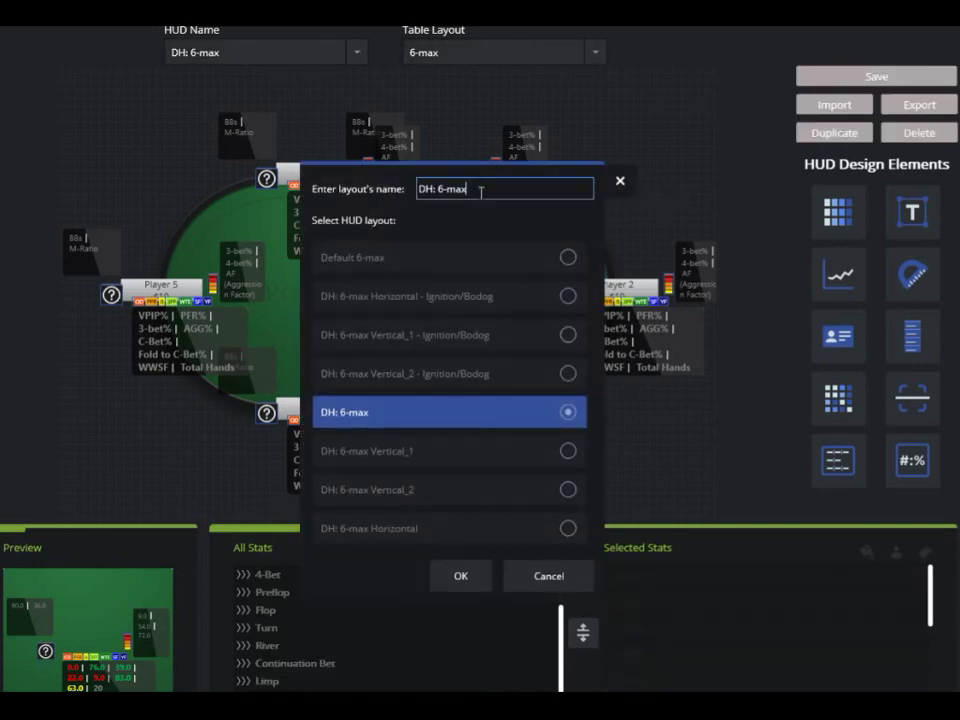
type("Test4")
left_click(474, 578)
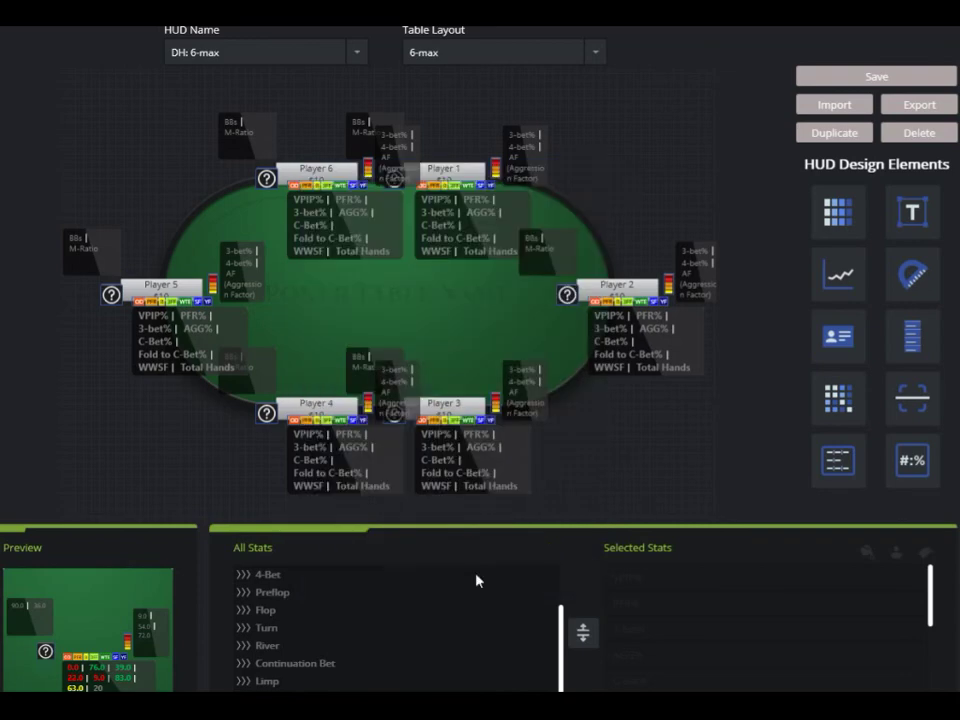